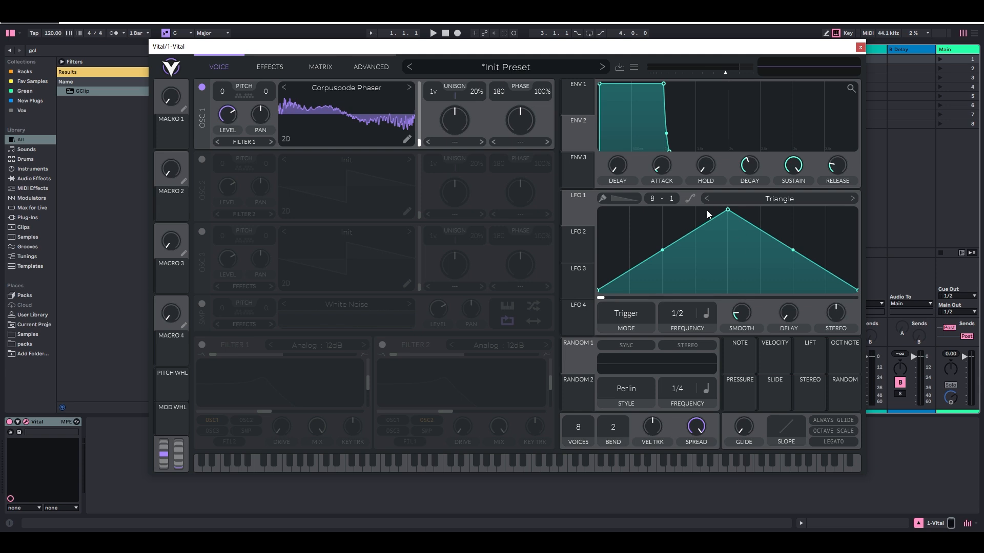
Preview the Saw Up, Sin and Square shapes for LFO 1, return to Triangle and close the shape browser.
left_click(784, 201)
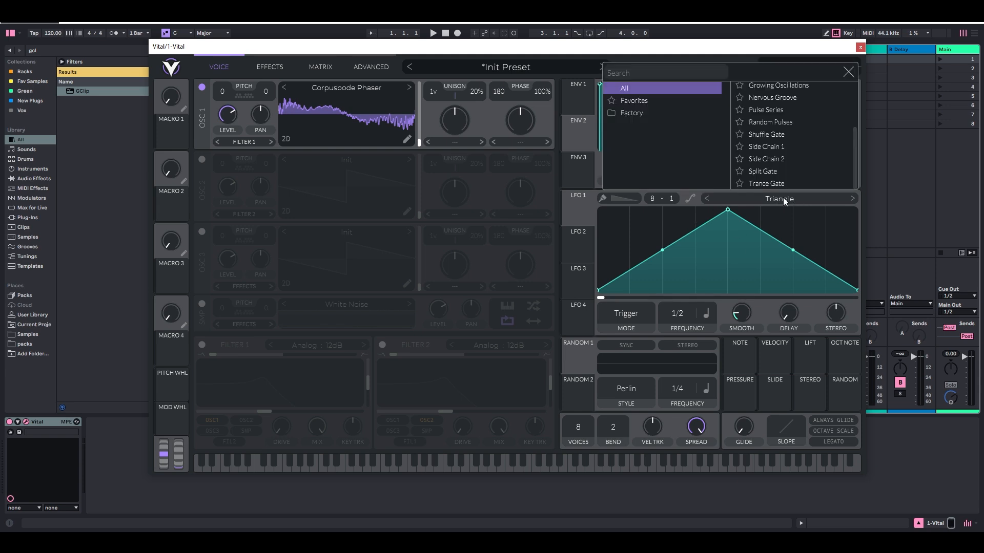
scroll(808, 156, "up", 3)
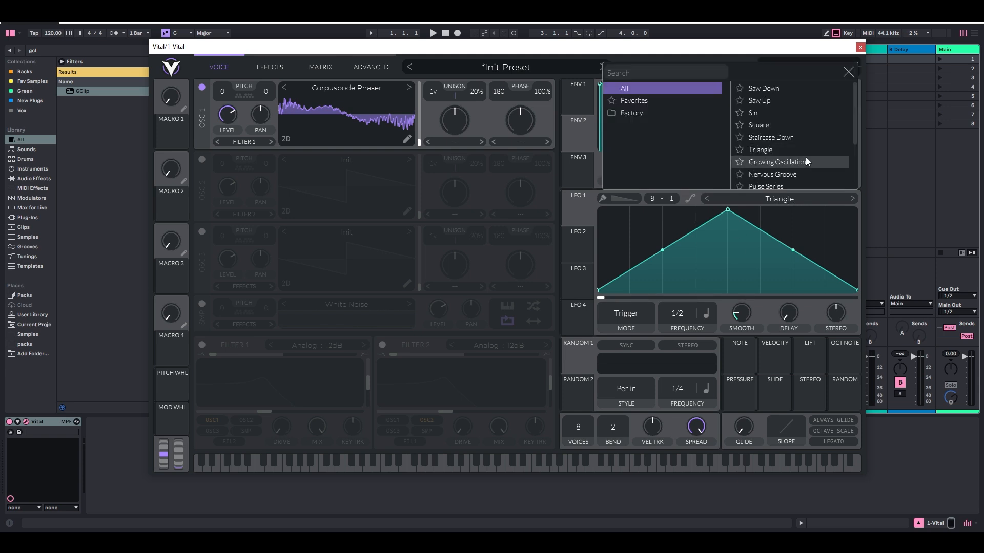
left_click(789, 99)
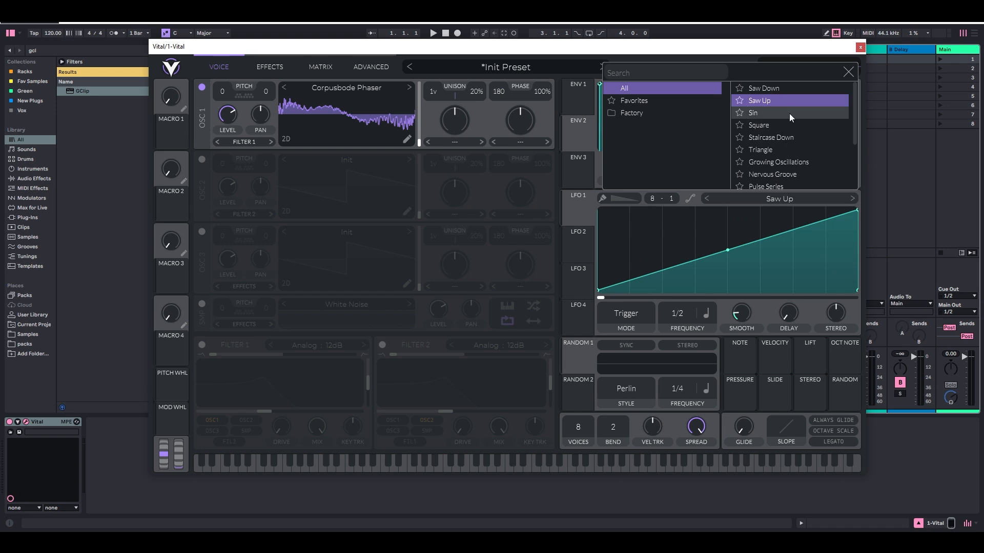
left_click(789, 113)
left_click(784, 124)
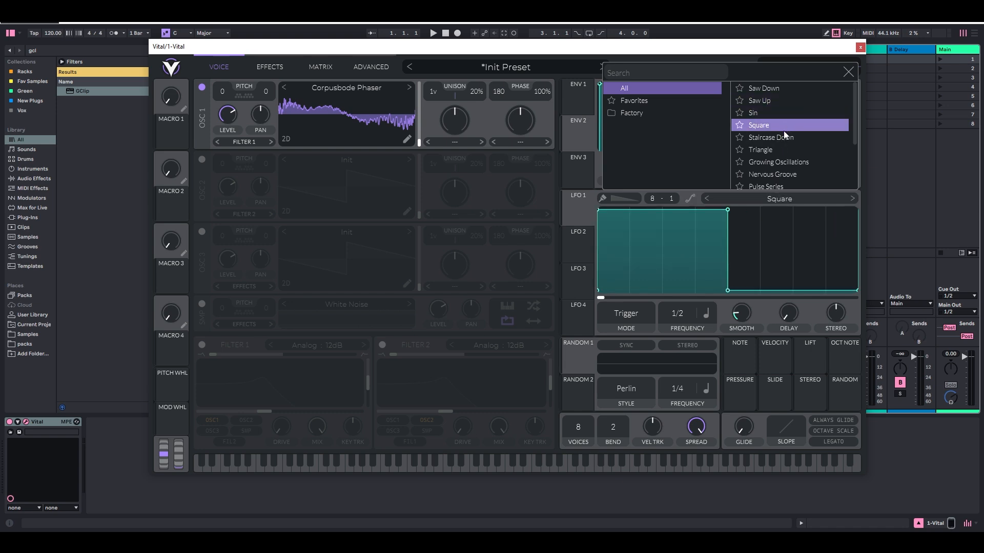
left_click(776, 149)
scroll(807, 140, "down", 3)
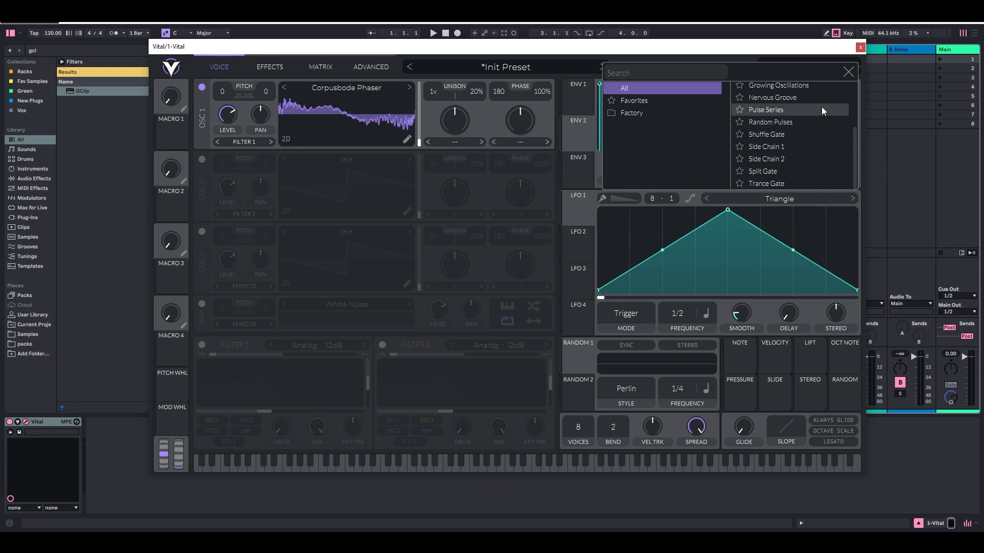
left_click(848, 72)
Move the peak of LFO 1's triangle earlier, near the second grid line, and set the LFO mode to Envelope.
left_click_drag(728, 210, 654, 189)
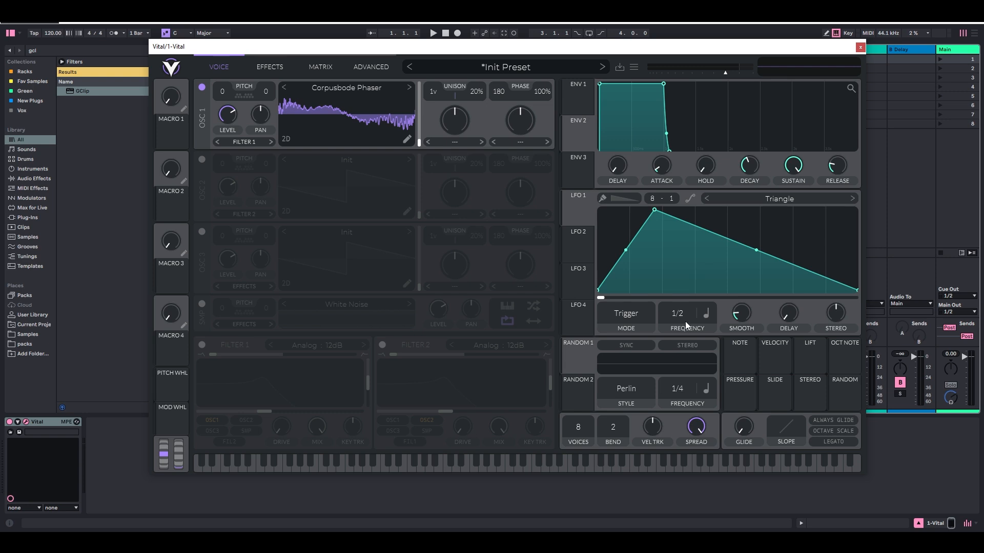
left_click(626, 318)
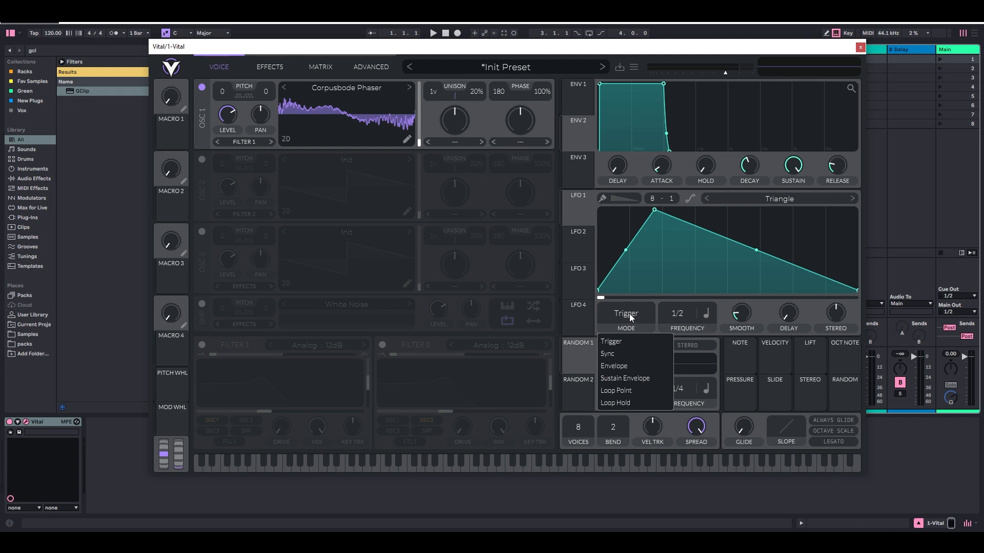
left_click(640, 367)
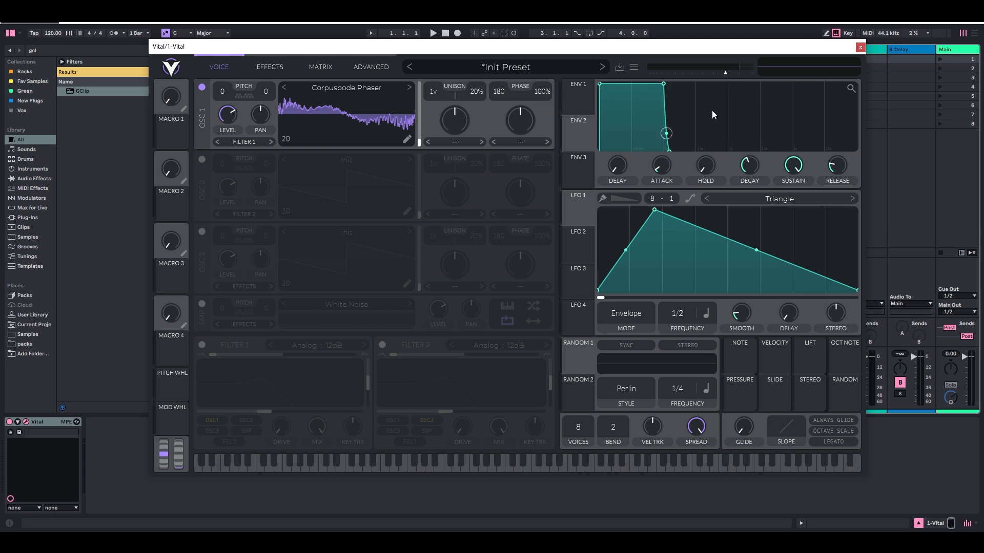
Reshape LFO 1 into a slow-starting curved rise that peaks near the third grid line and holds at maximum to the end.
double_click(771, 220)
left_click_drag(771, 220, 857, 209)
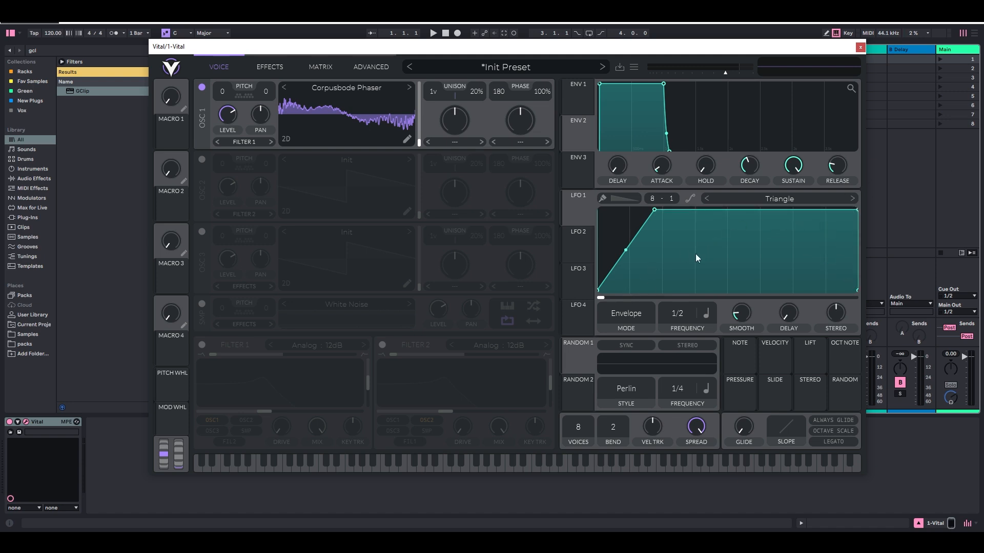
left_click_drag(626, 251, 636, 275)
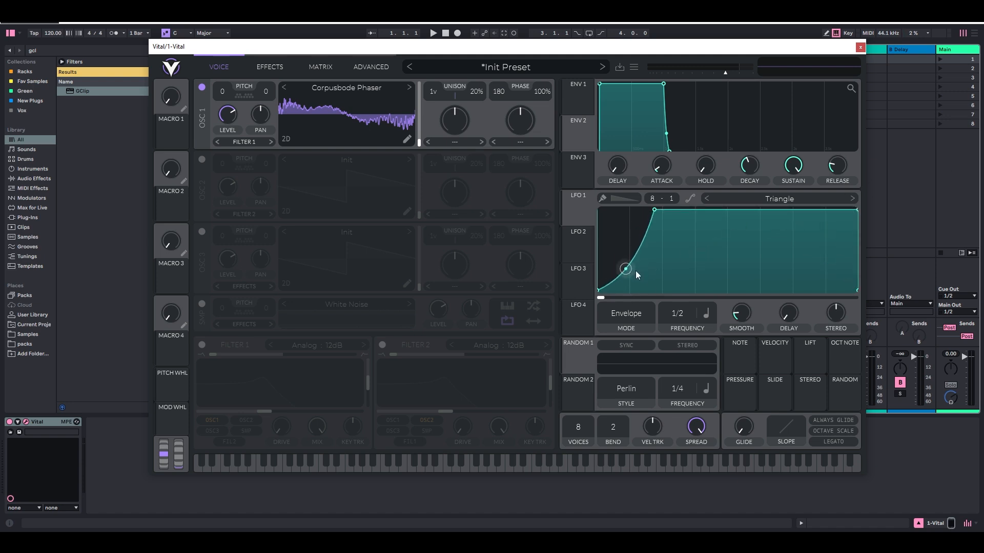
left_click_drag(656, 211, 699, 183)
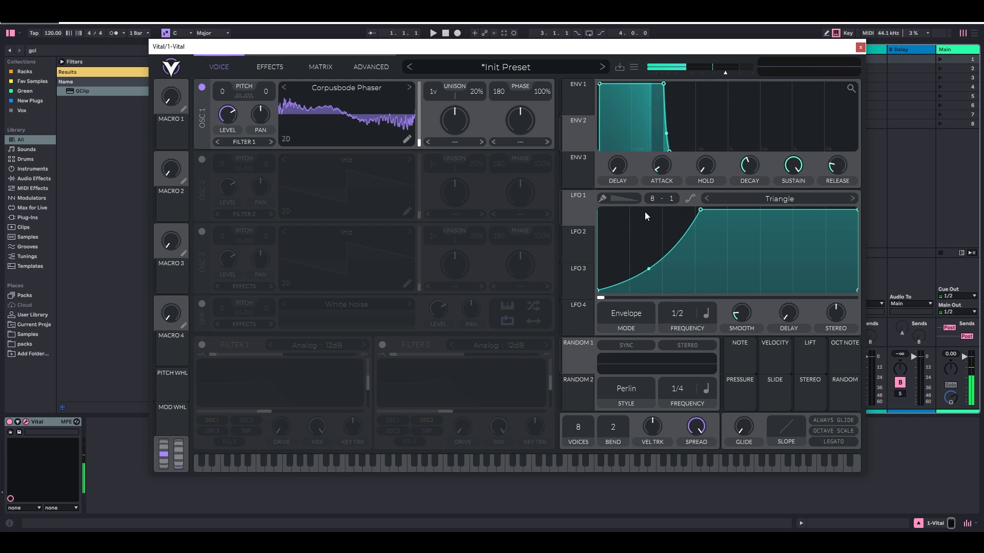
Assign LFO 1 to oscillator 1's level and play a note to hear the modulation.
left_click_drag(582, 205, 225, 103)
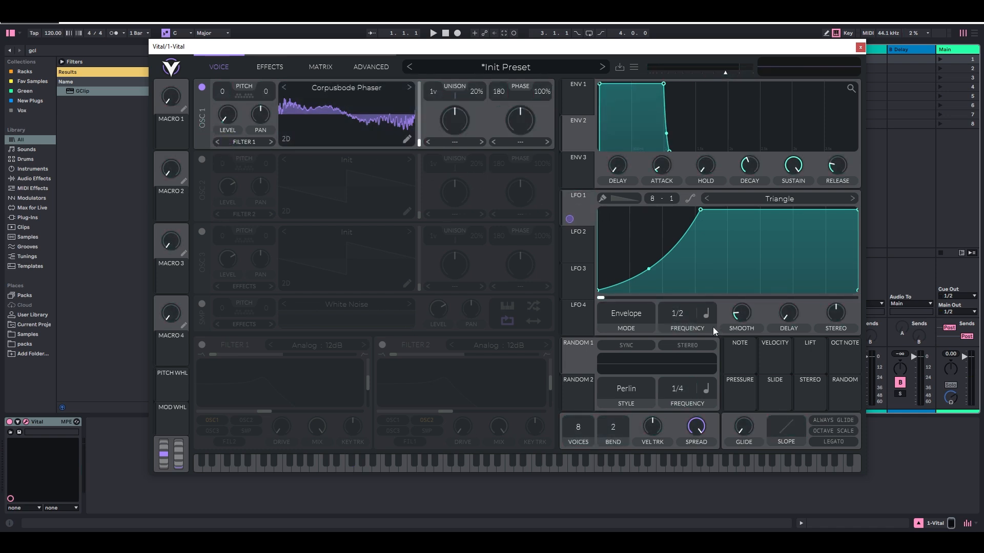
key("f")
Set LFO 1 to Trigger mode with a 1/8 frequency and Tempo Dotted timing.
left_click(626, 314)
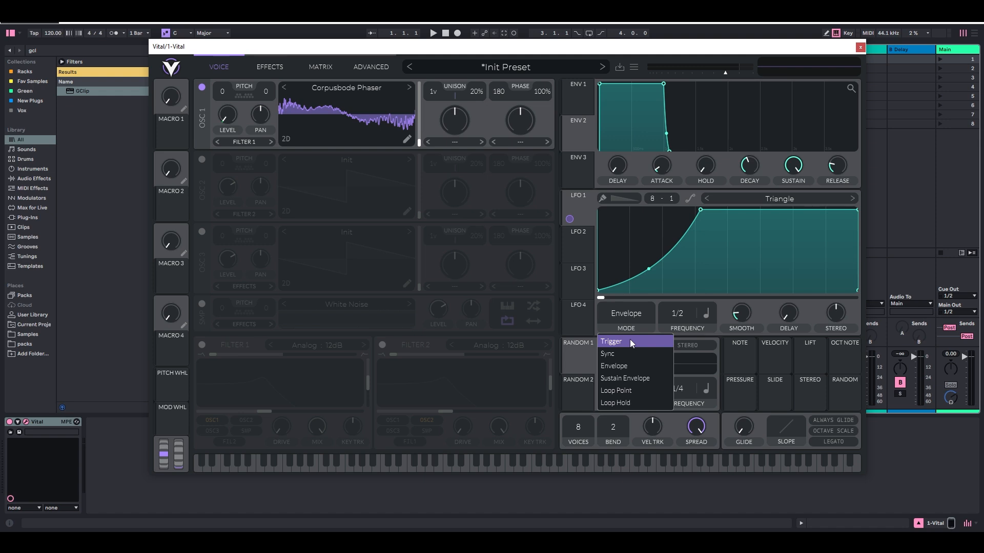
left_click(630, 339)
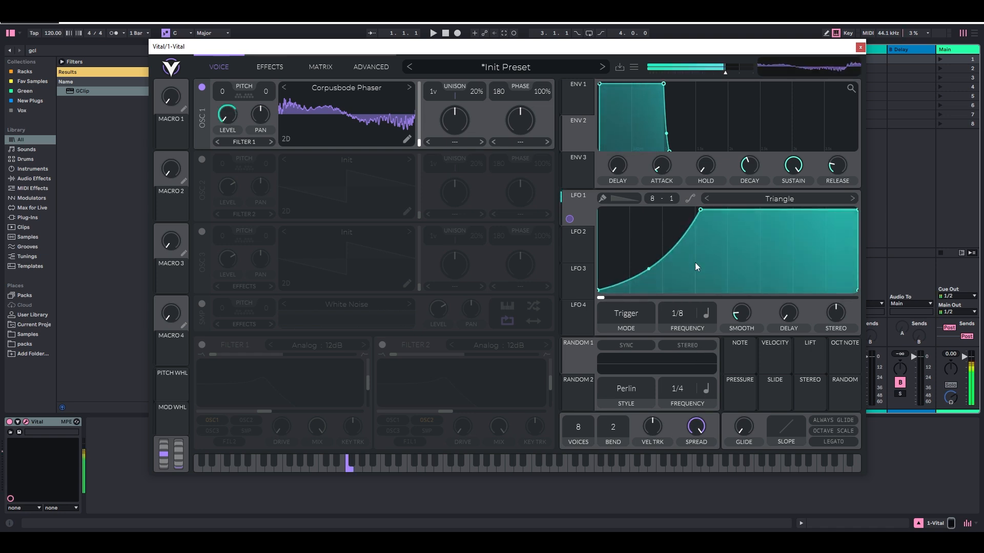
left_click(707, 314)
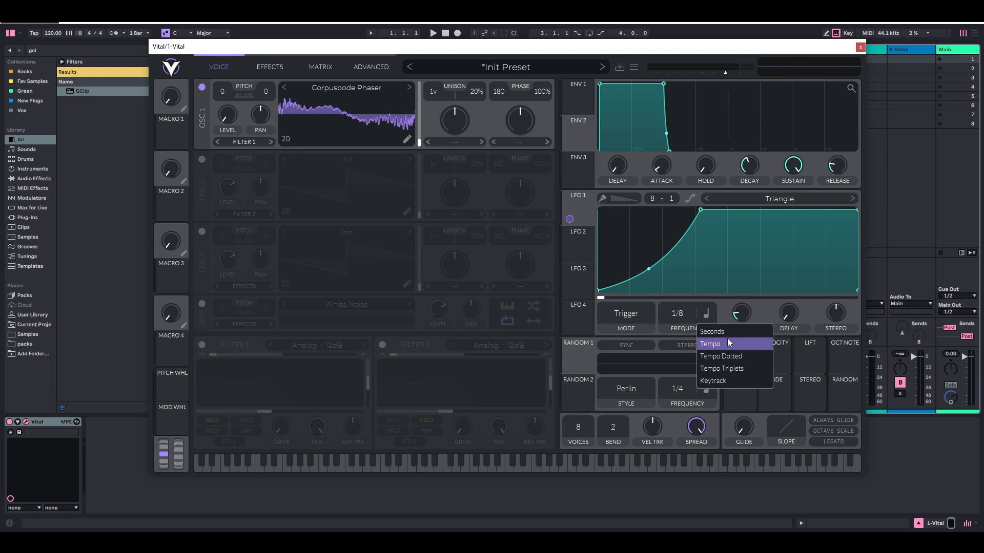
left_click(743, 361)
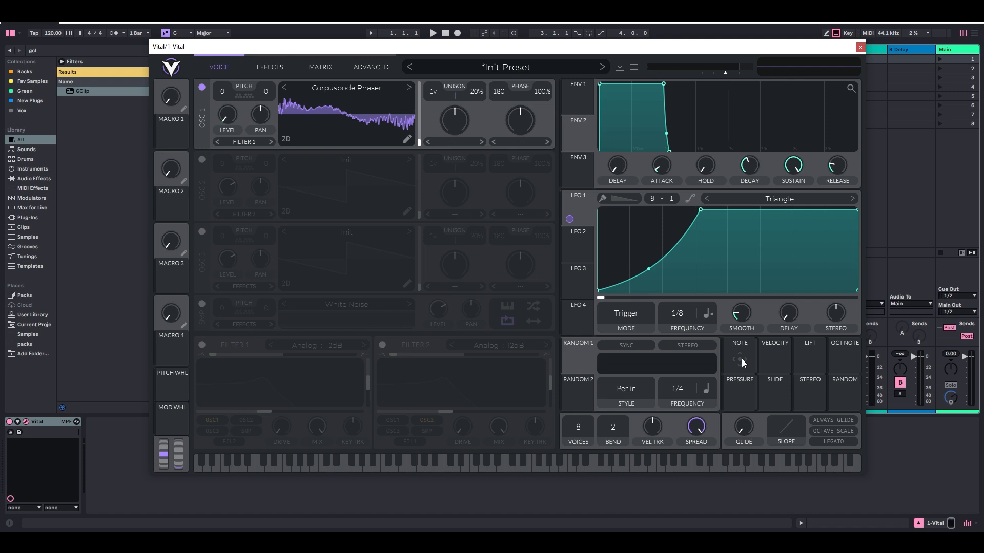
Turn on Filter 1, modulate its cutoff with LFO 1 at an adjusted depth, and blend the filter to high-pass.
left_click(202, 345)
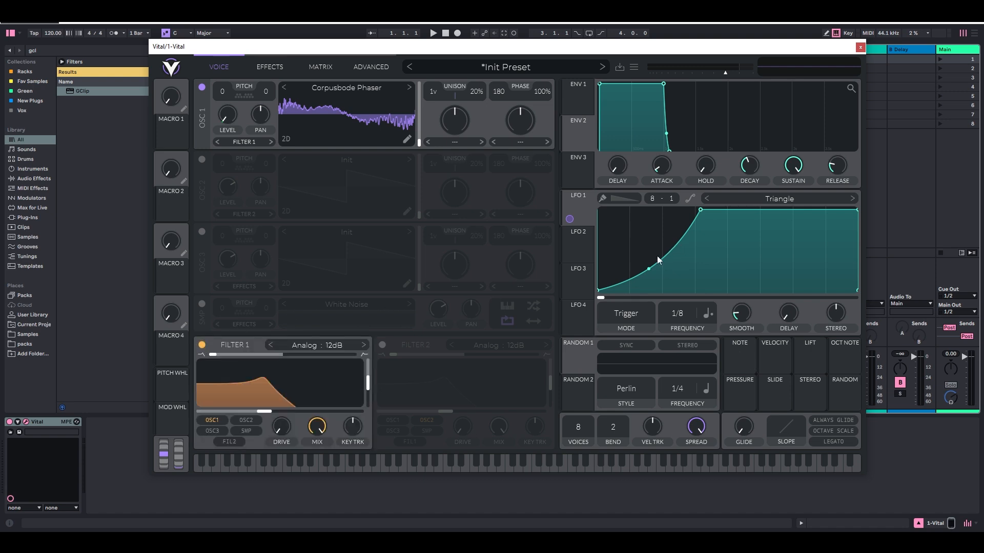
left_click_drag(569, 219, 275, 412)
key("f")
mouse_move(278, 403)
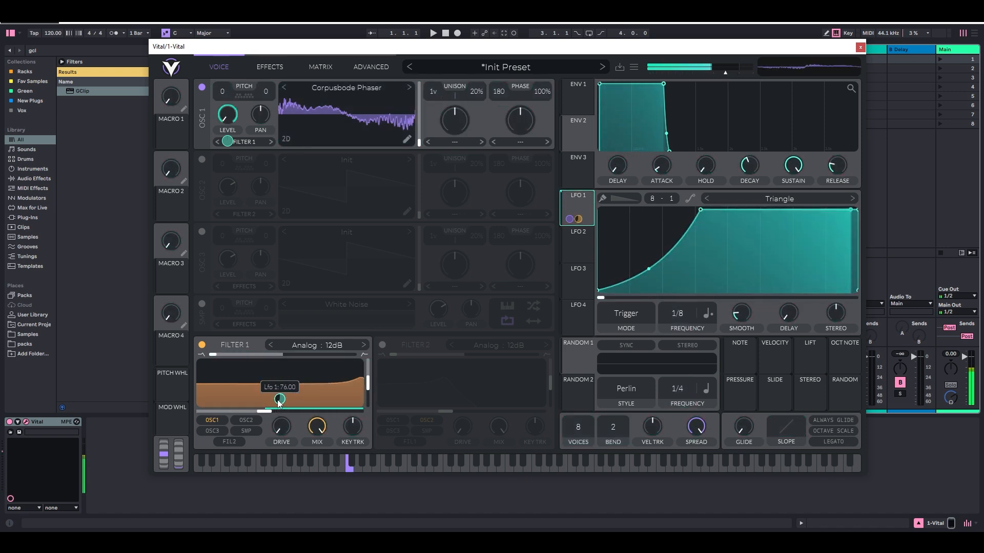
left_click_drag(278, 403, 310, 435)
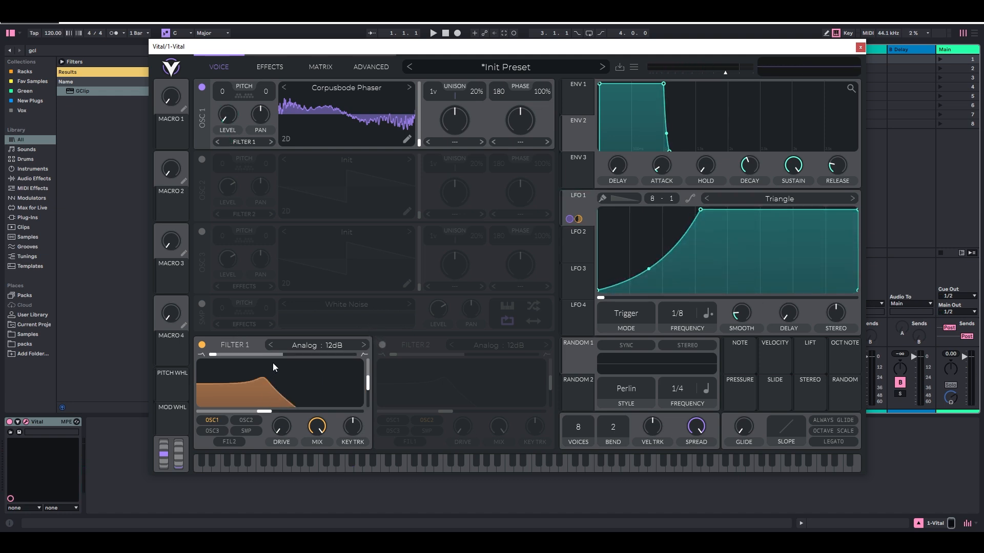
left_click_drag(274, 358, 320, 358)
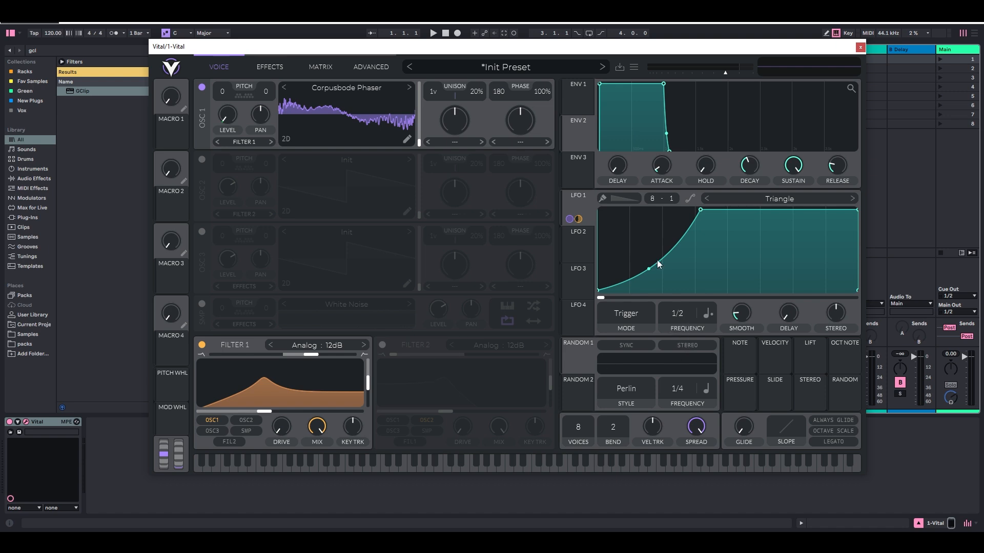
Reshape LFO 1 into a rounded, faster rise peaking at the second grid line, followed by a straight decline with an added point.
left_click_drag(649, 269, 648, 236)
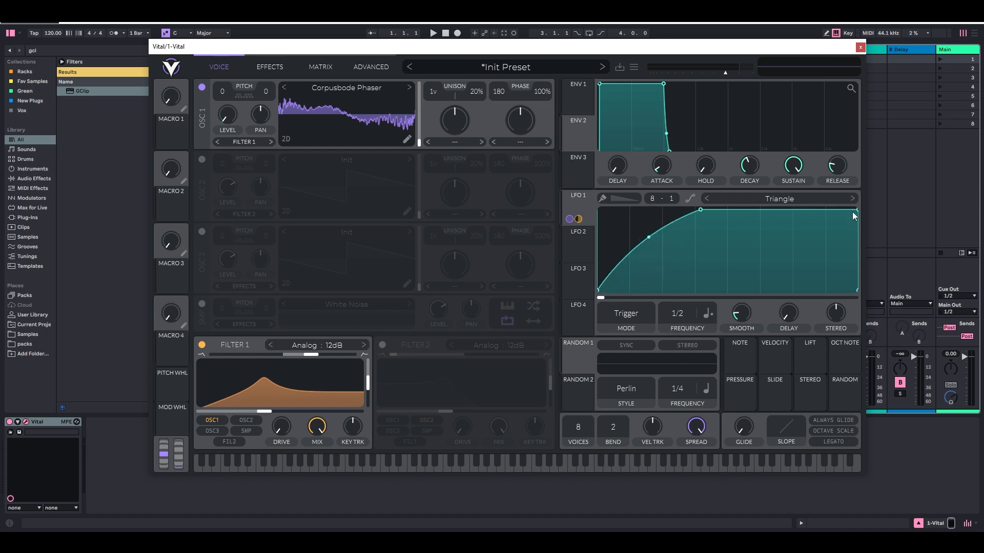
left_click_drag(855, 211, 804, 266)
left_click_drag(700, 210, 662, 210)
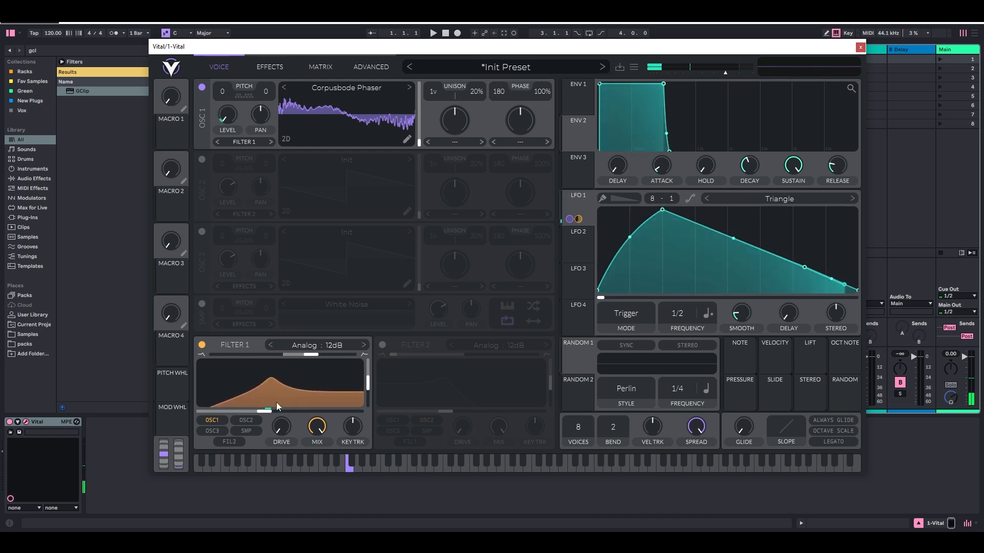
Lower Filter 1's base cutoff and return its blend to 0.000 for a low-pass response.
left_click_drag(262, 413, 228, 416)
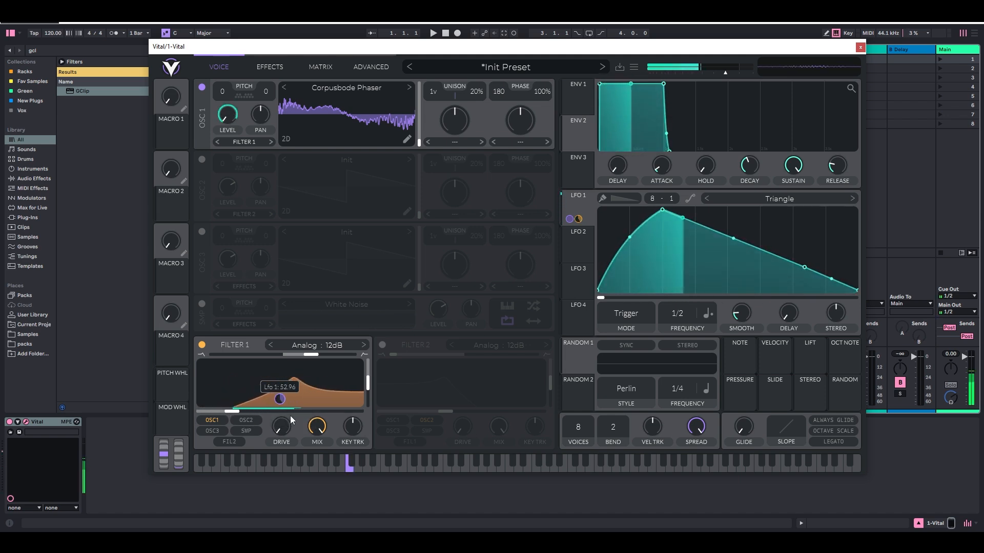
left_click_drag(235, 412, 230, 412)
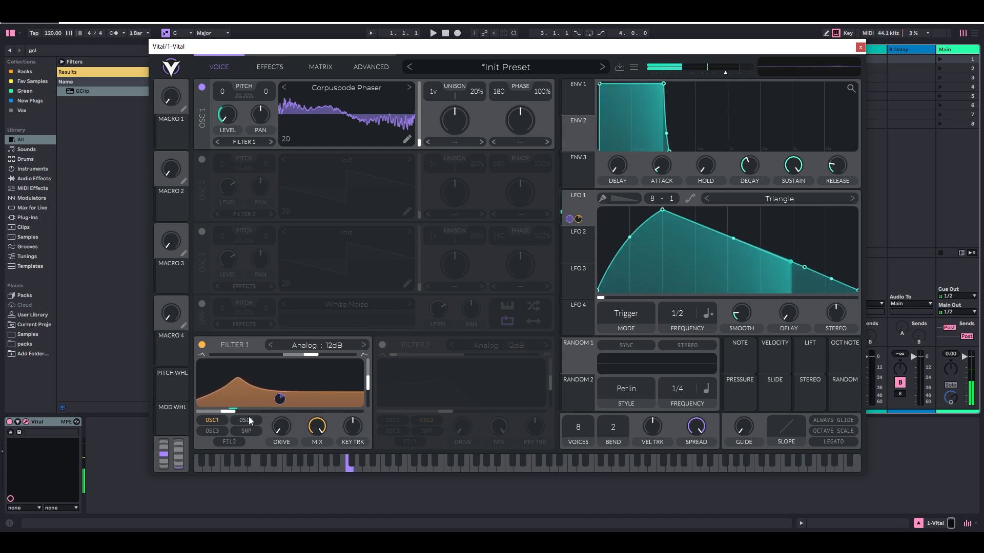
left_click_drag(310, 355, 200, 367)
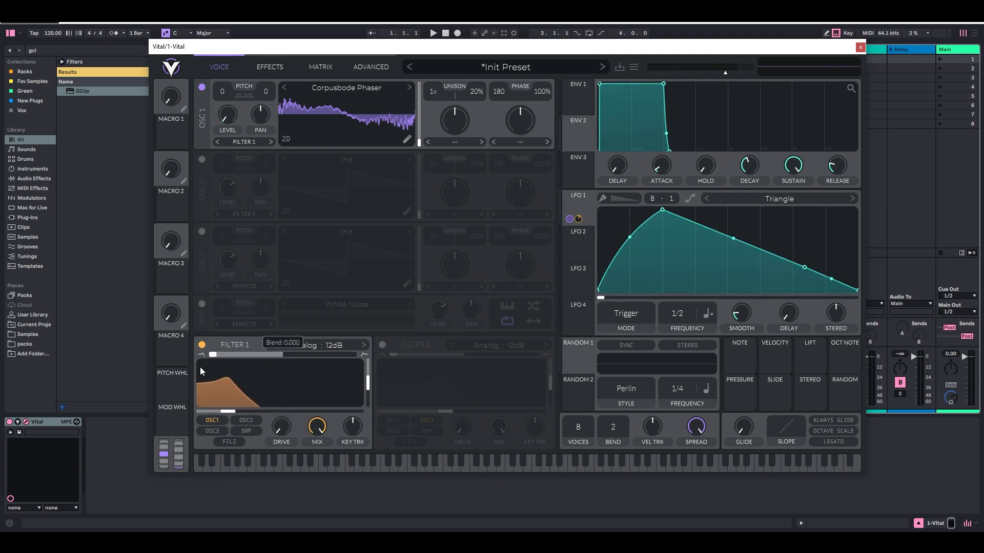
Set LFO 1's frequency to 1/8 and bend its decline into a concave decay that flattens near zero.
scroll(703, 302, "down", 1)
left_click_drag(804, 267, 818, 287)
left_click_drag(741, 249, 740, 262)
Raise Filter 1's cutoff slightly and oscillator 1's base level, and play several notes to hear the sound.
left_click_drag(226, 413, 251, 422)
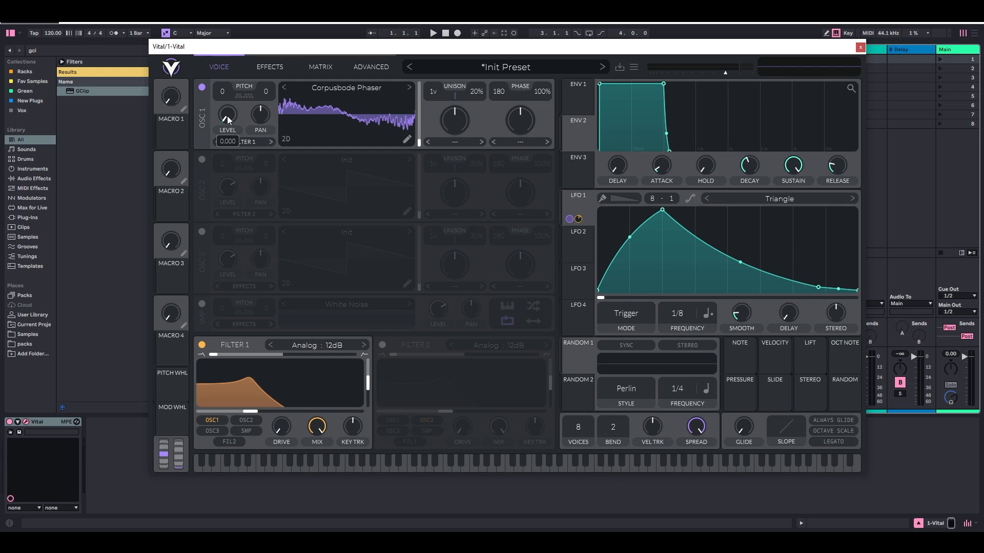
left_click_drag(235, 112, 261, 102)
mouse_move(236, 117)
key("d")
key("t")
key("j")
Raise oscillator 1's wavetable frame to about 149.4 with LFO 1 modulating the wavetable position.
left_click_drag(451, 137, 424, 109)
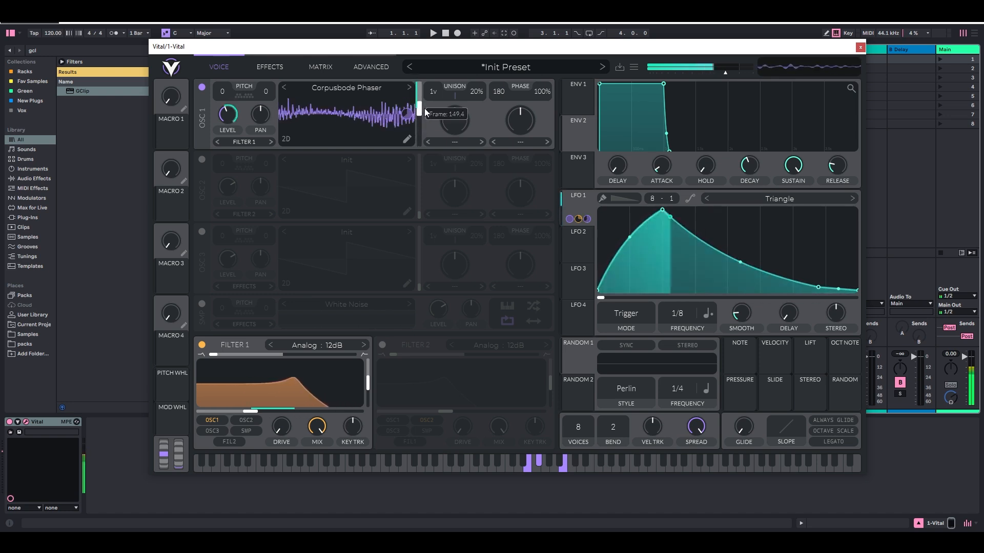